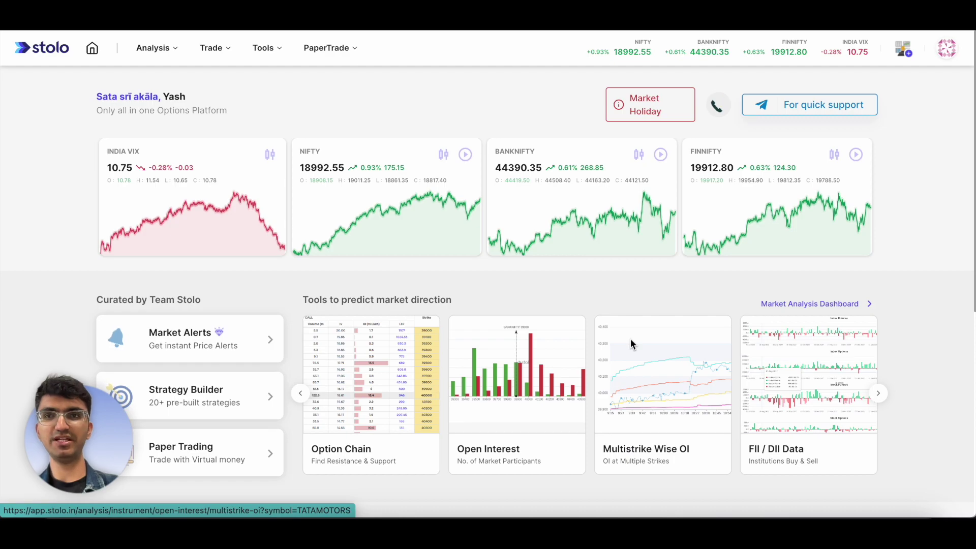
Open the Pay In & Pay Outs ledger and save a PAY-IN transaction of 20000 dated 27/06/2023 with the note "Fyers"
mouse_move(271, 51)
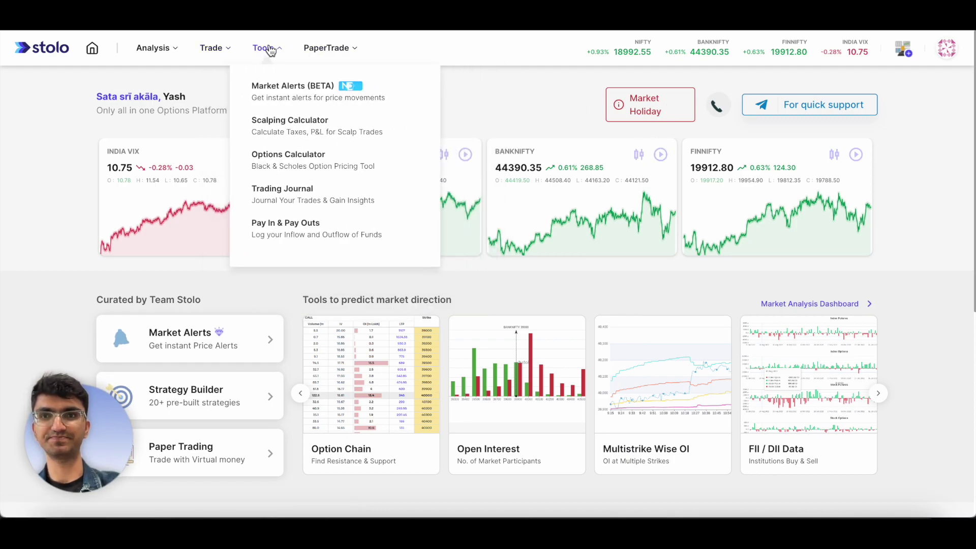
left_click(289, 223)
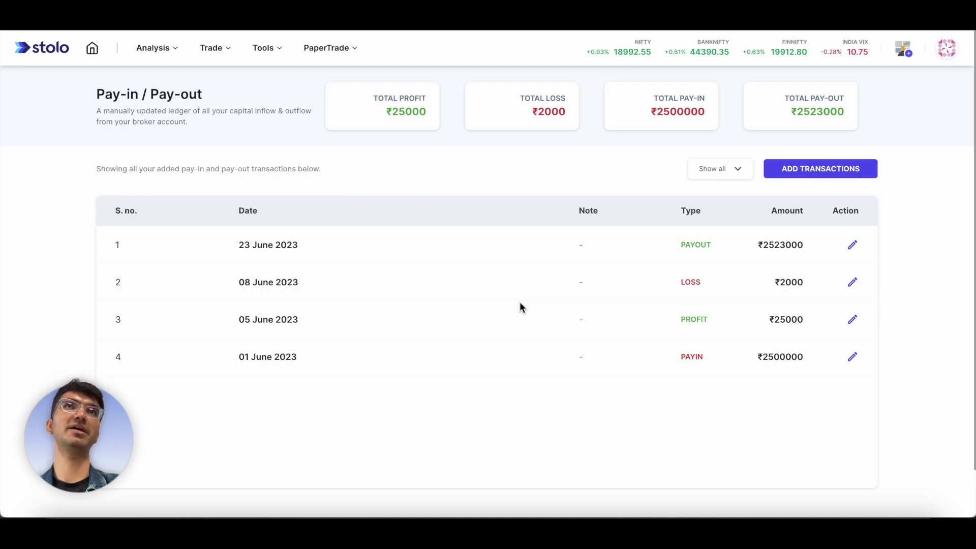
left_click(817, 174)
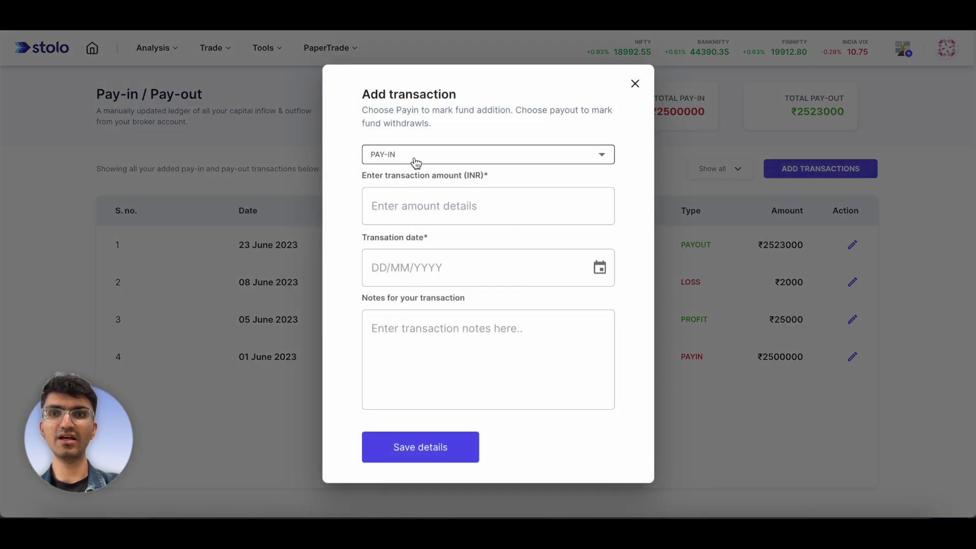
left_click(440, 208)
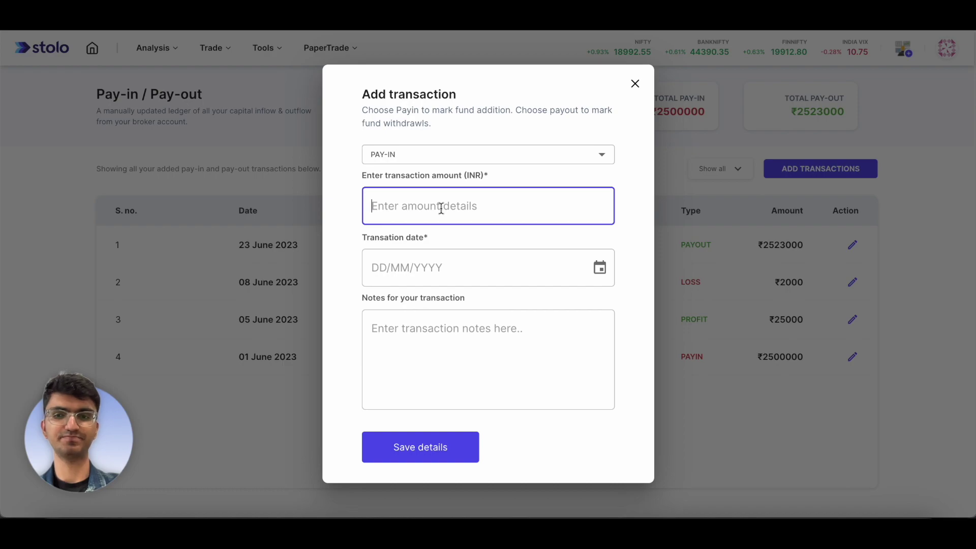
type("20000")
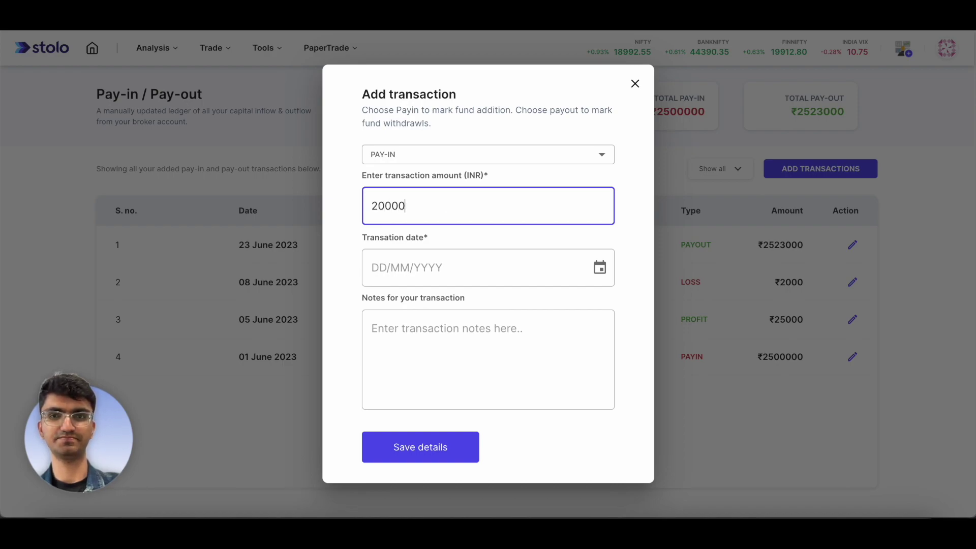
left_click(600, 267)
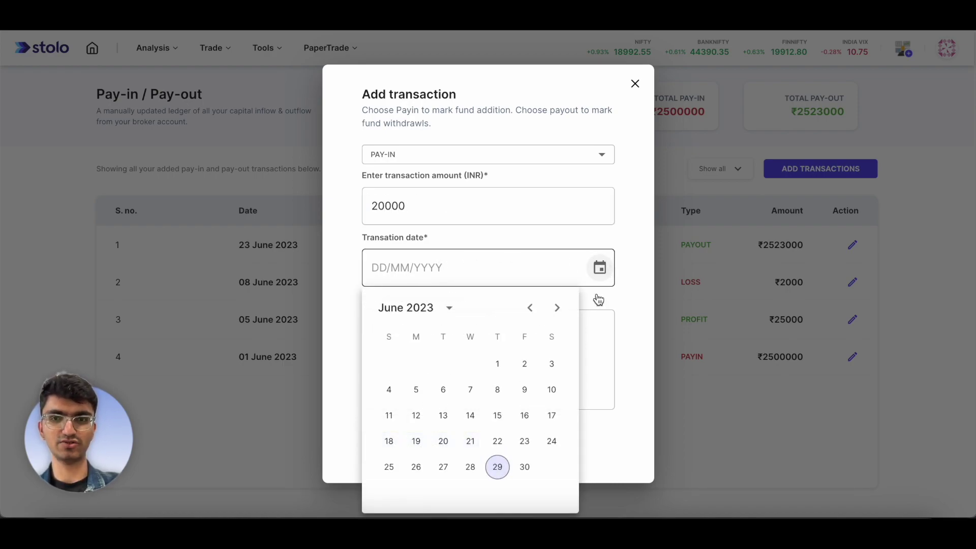
left_click(444, 467)
left_click(430, 337)
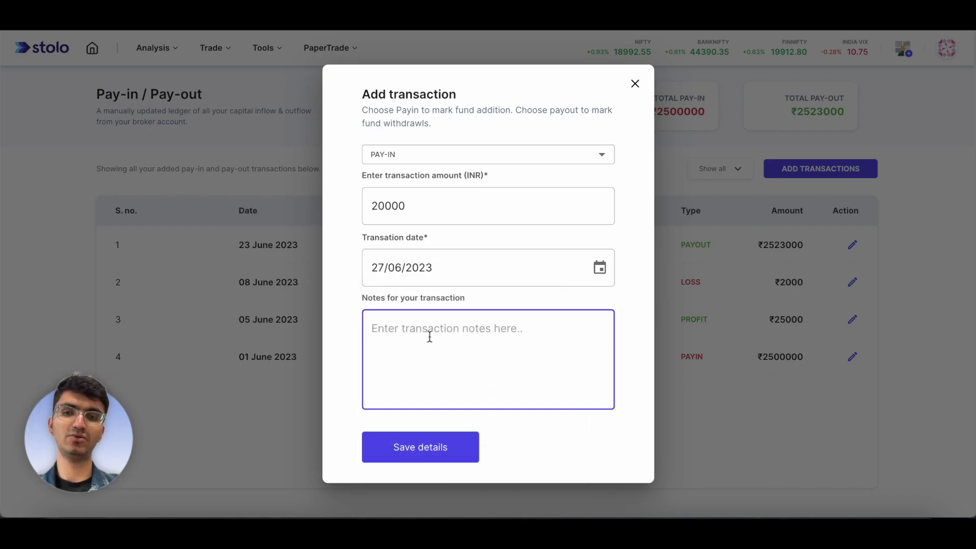
type("Fyers")
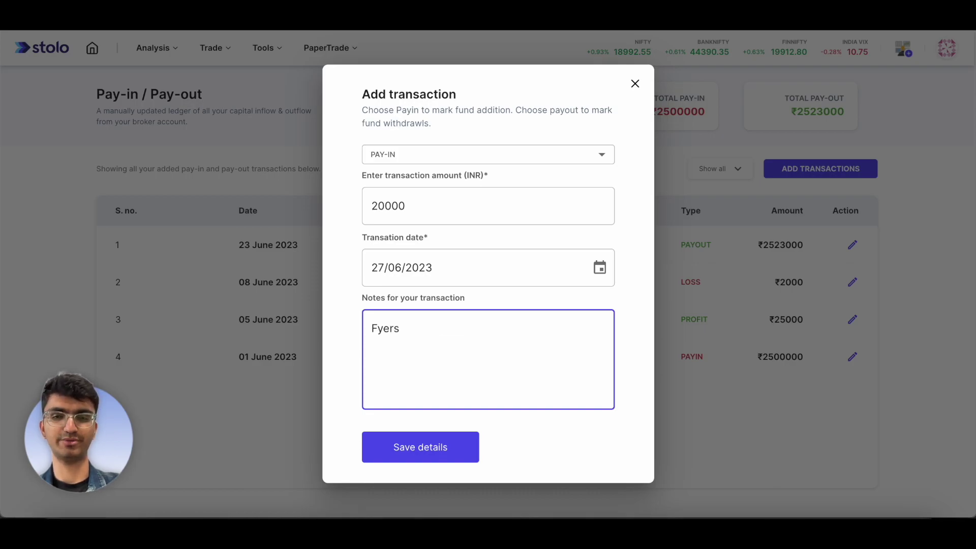
left_click(424, 449)
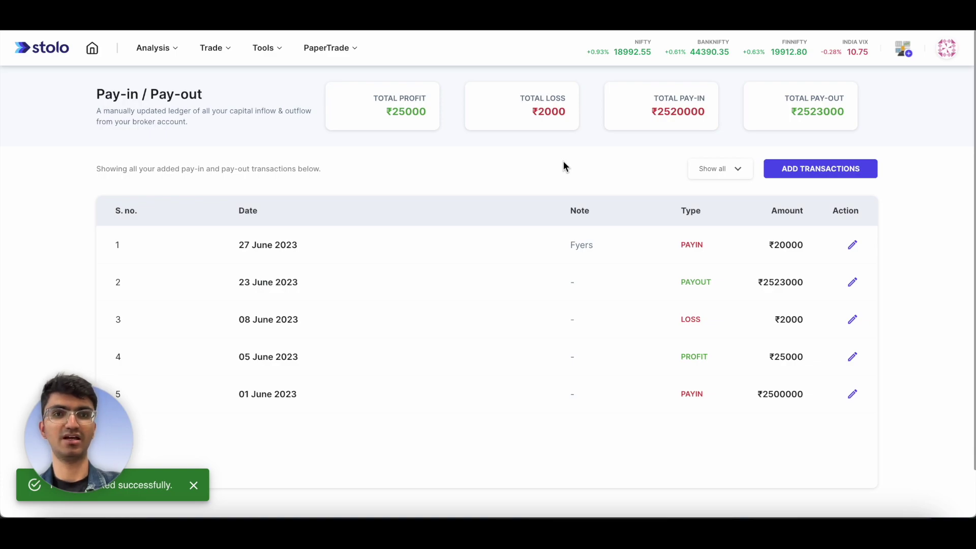
Add and save a PROFIT transaction of 10000 dated 28/06/2023 with the note "Profit made in Nifty"
left_click(795, 173)
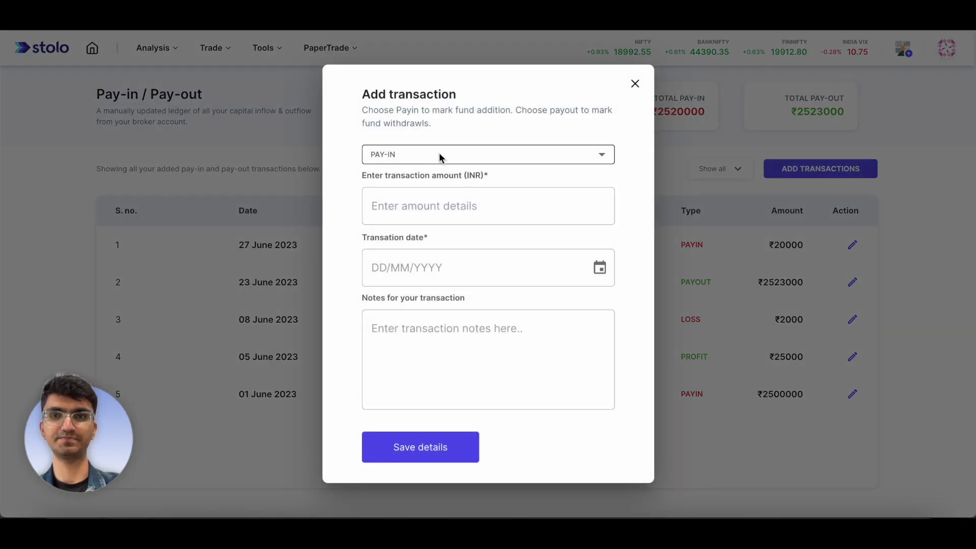
left_click(441, 158)
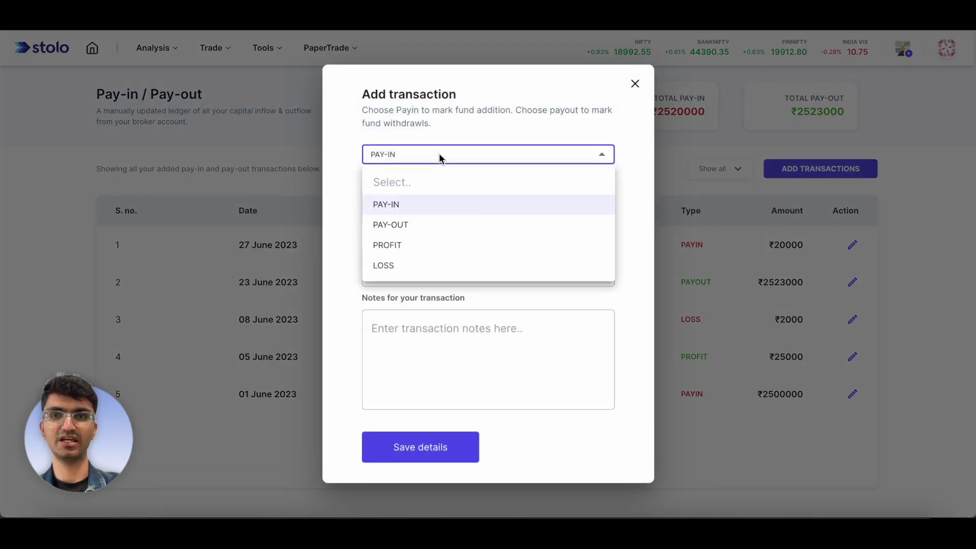
left_click(404, 250)
left_click(409, 216)
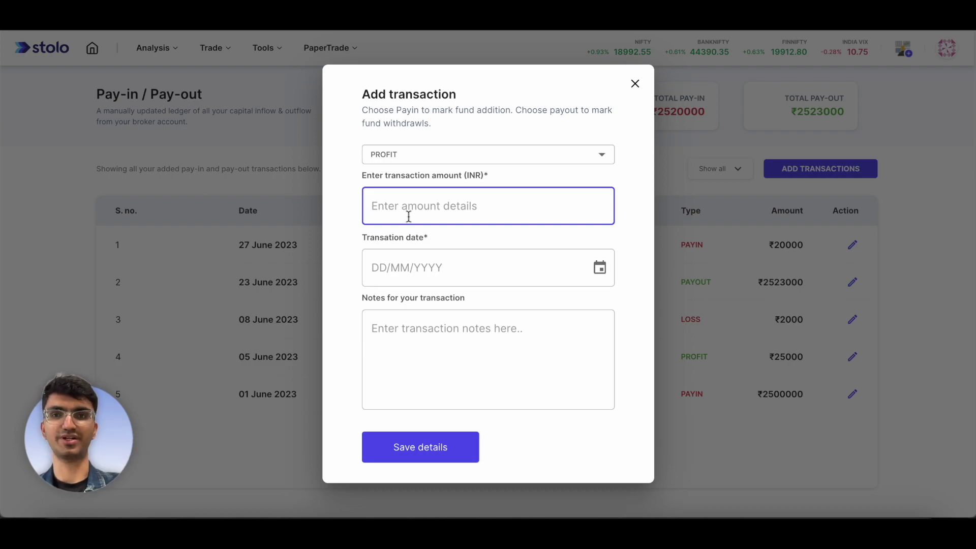
type("10")
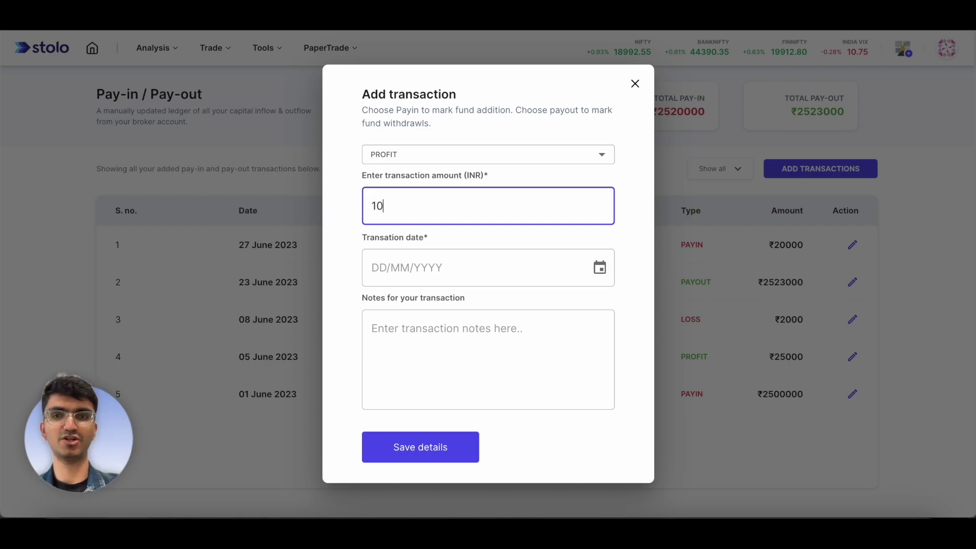
type("000")
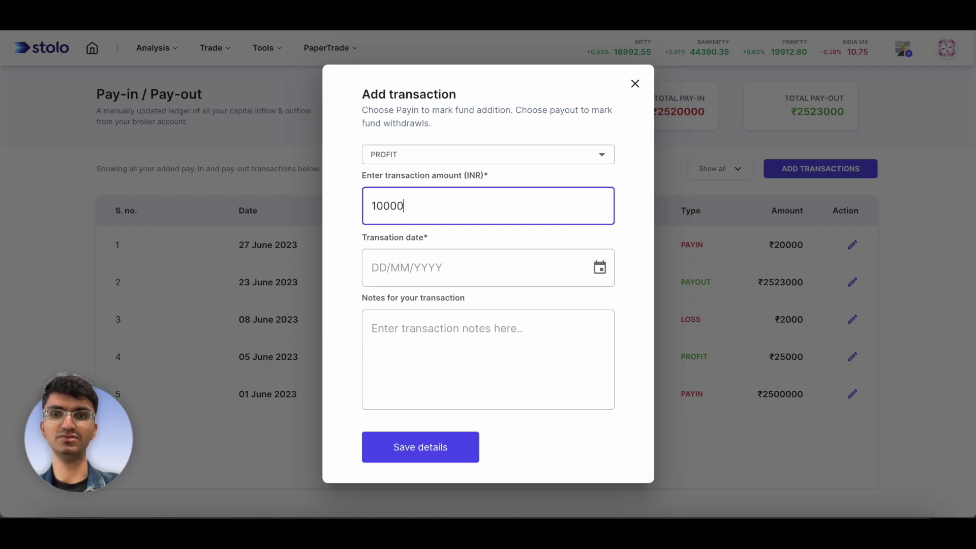
left_click(600, 268)
left_click(469, 468)
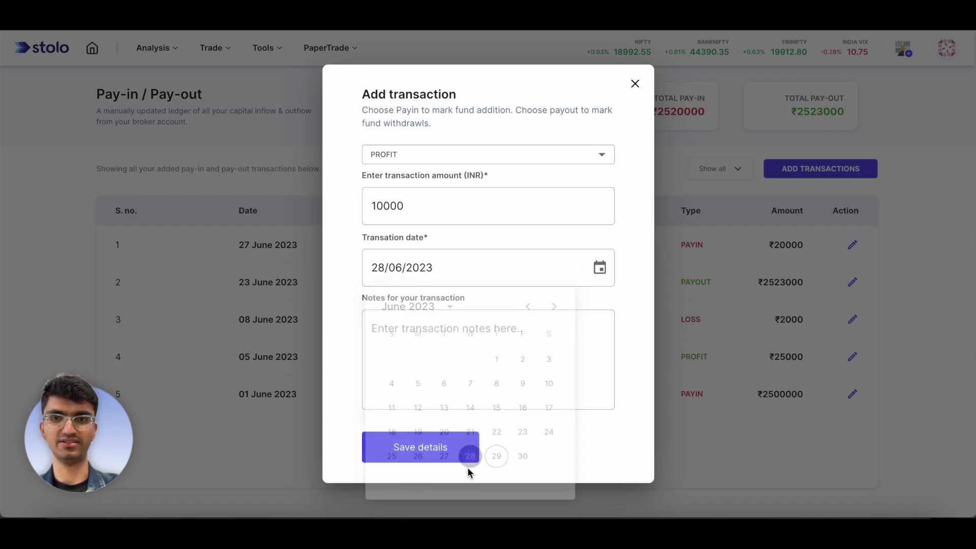
left_click(394, 333)
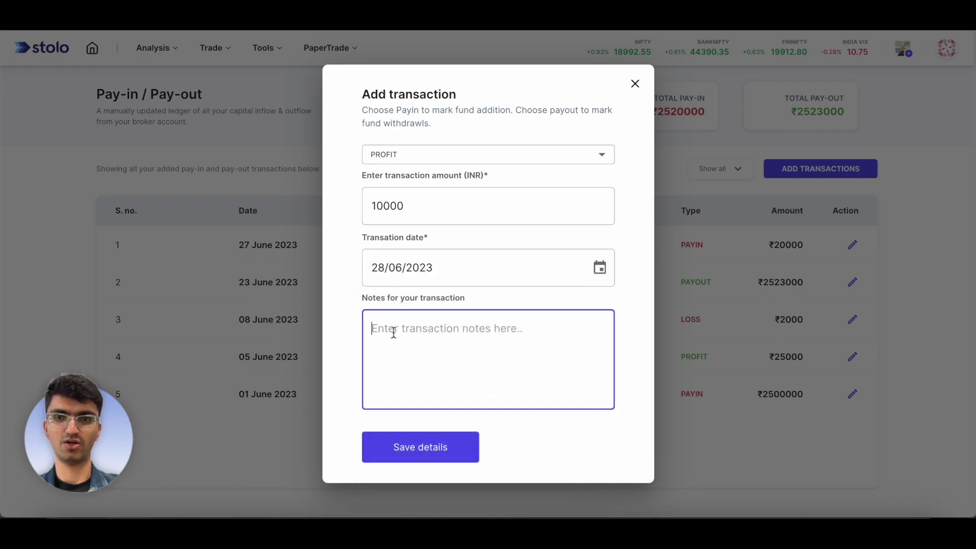
type("Profit made in Nifty")
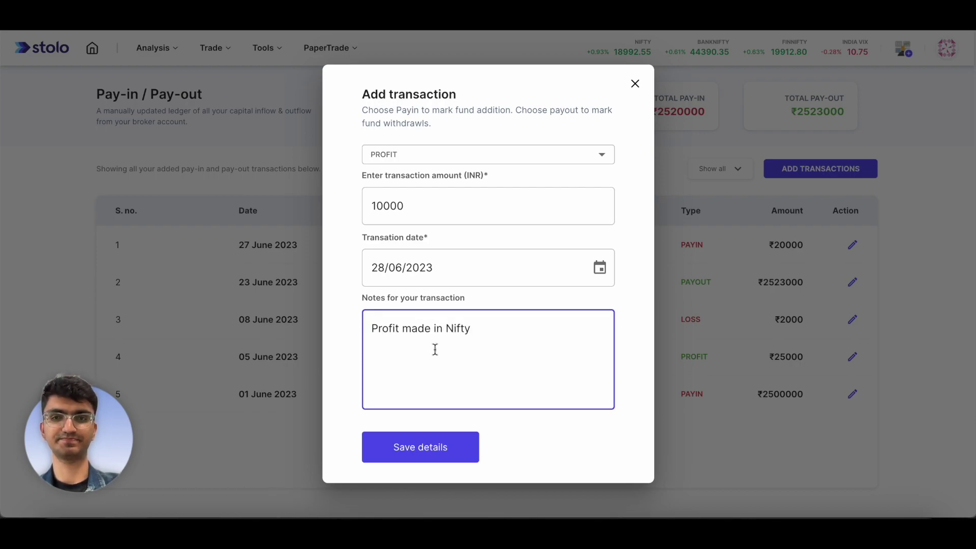
left_click(429, 448)
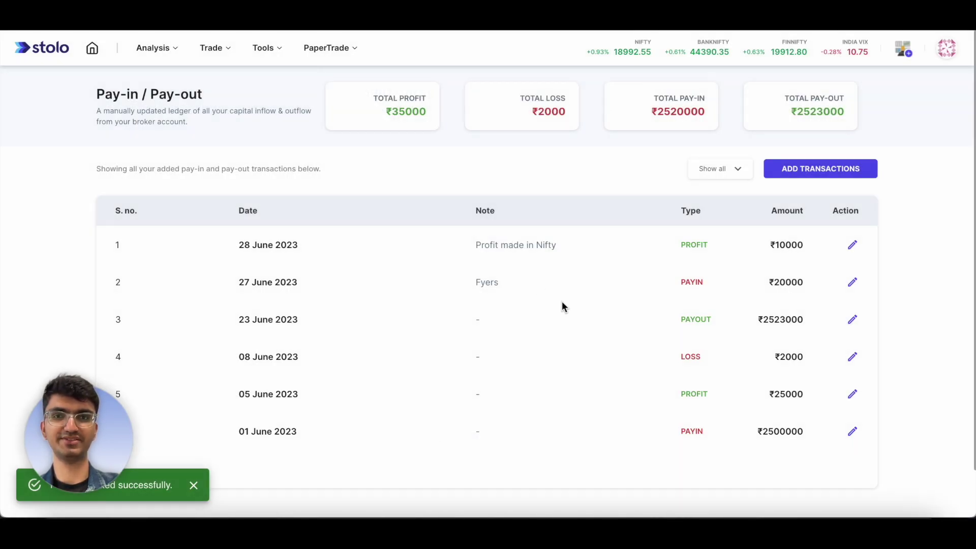
Start a new PAY-OUT transaction with an amount of 25000 and the transaction date 29/06/2023
left_click(821, 173)
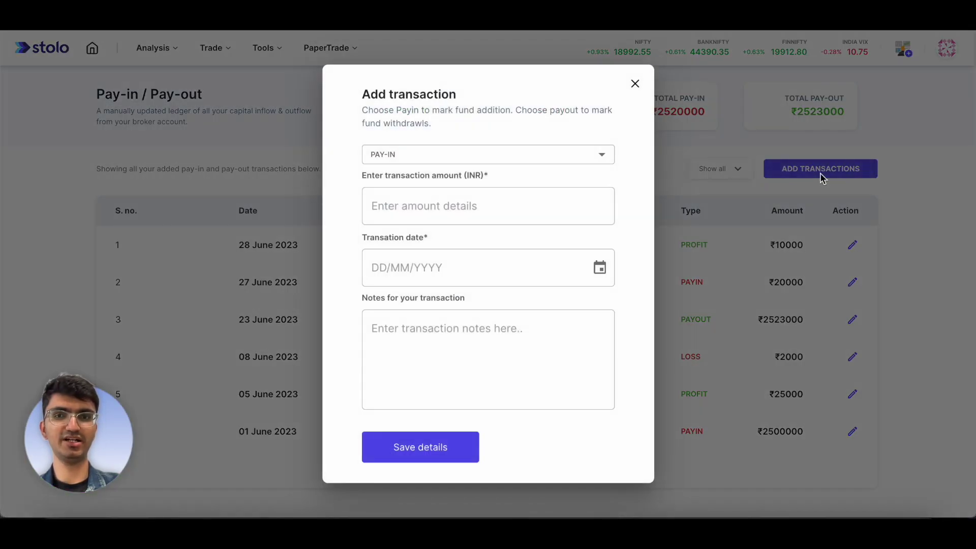
left_click(442, 159)
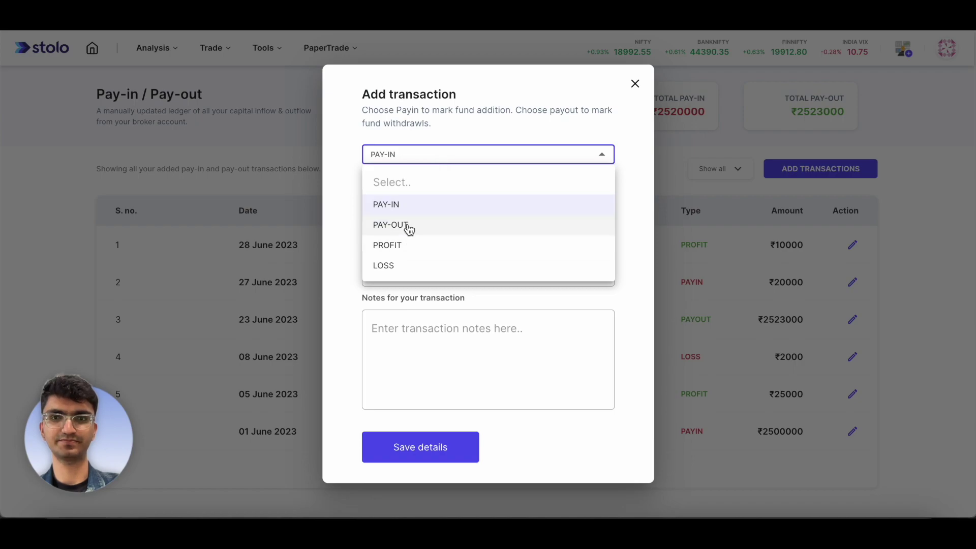
left_click(408, 227)
left_click(428, 198)
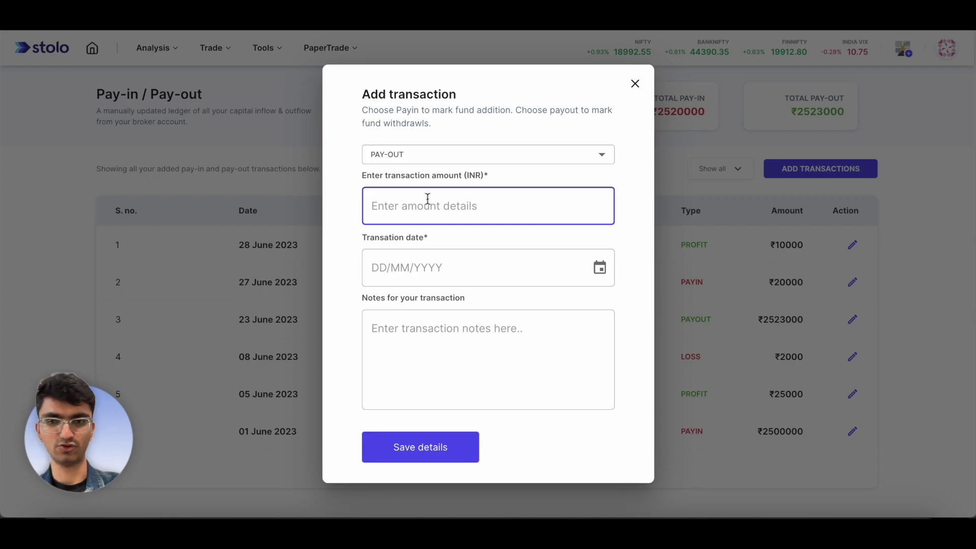
type("25000")
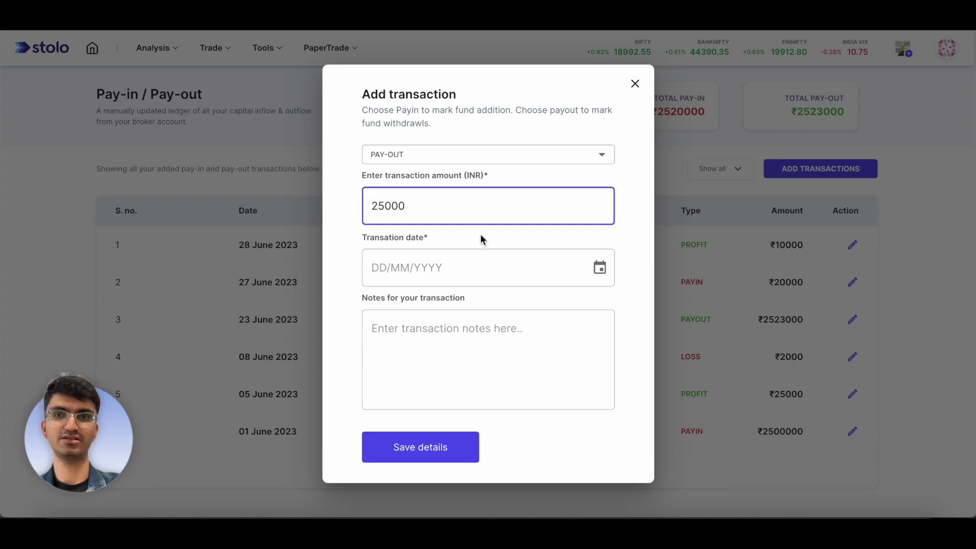
left_click(600, 268)
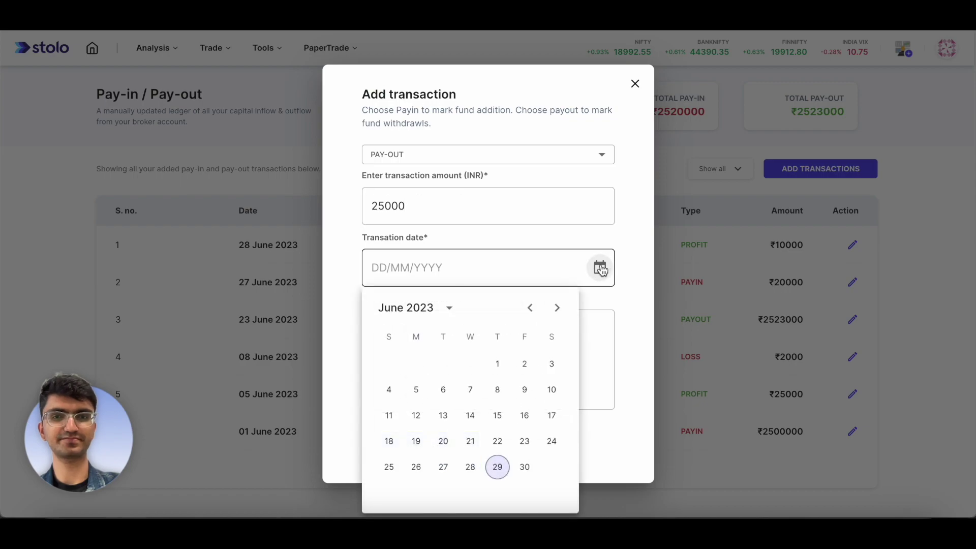
left_click(498, 468)
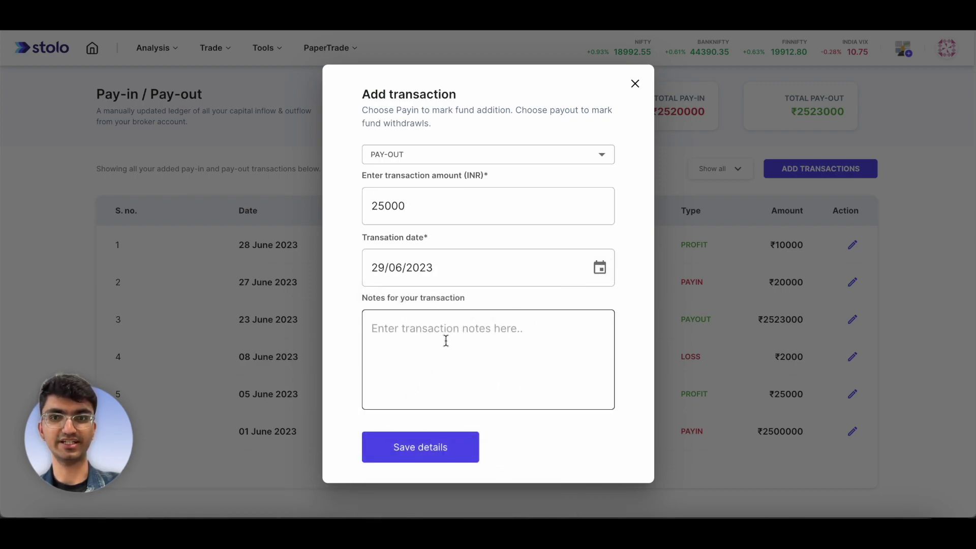
Add the note "Pay-out for car Down-payment" to the pay-out transaction and save it to the ledger
left_click(416, 325)
type("Pa")
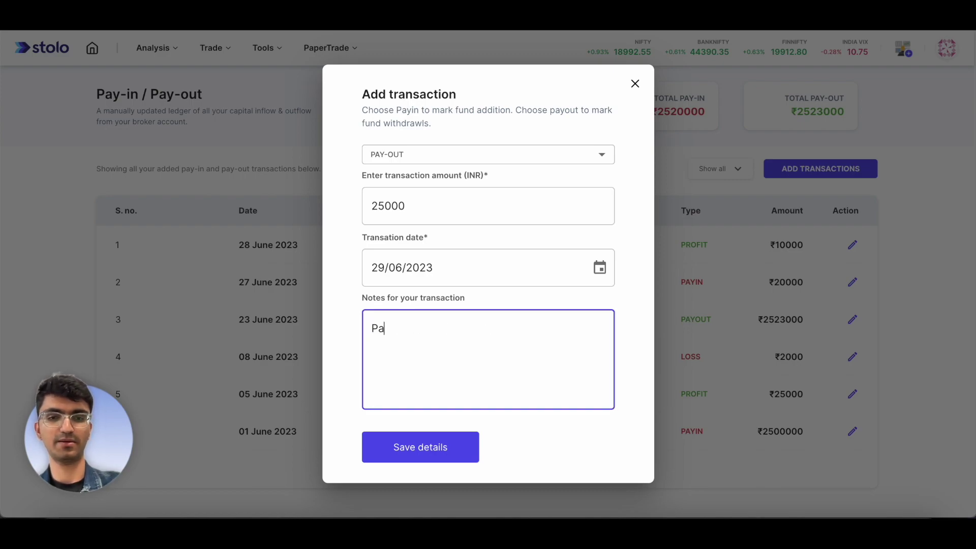
type("y-out")
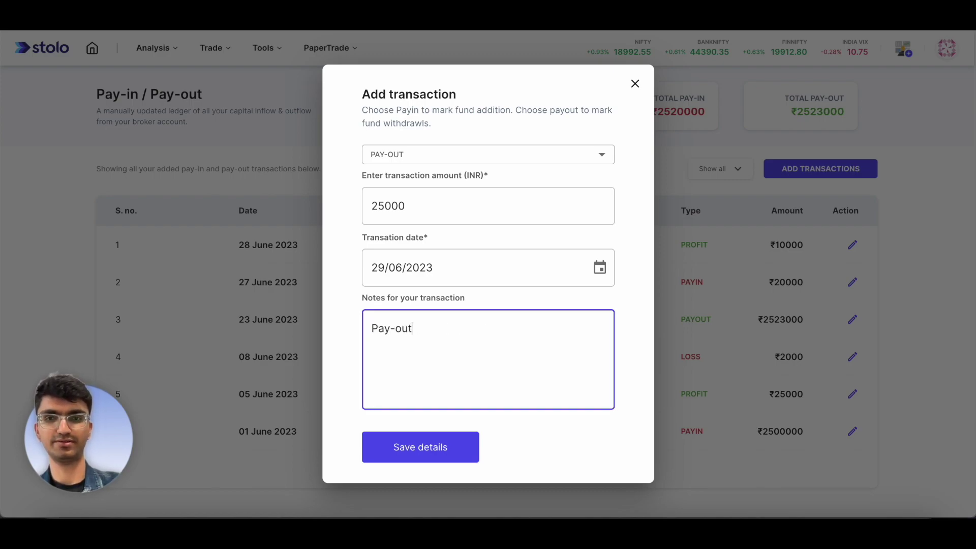
type(" for ")
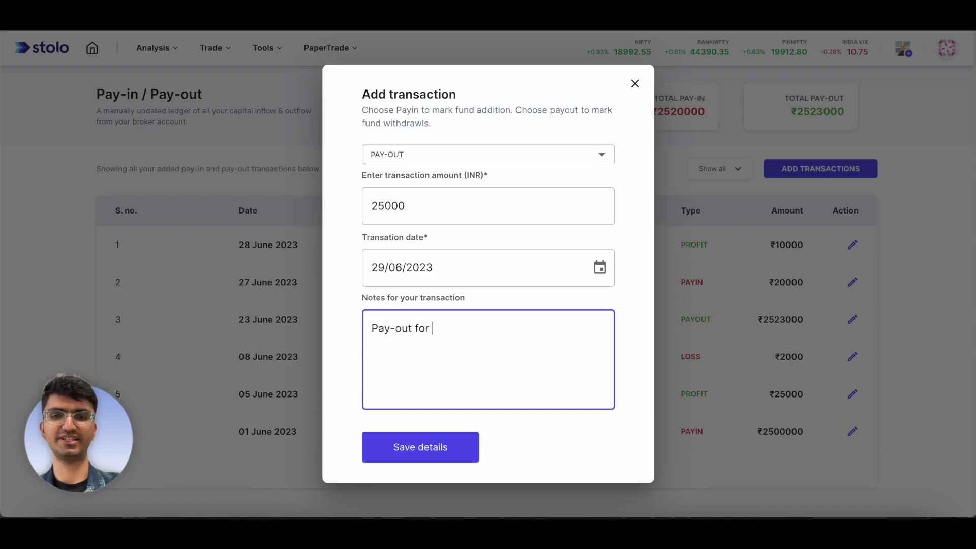
type("car ")
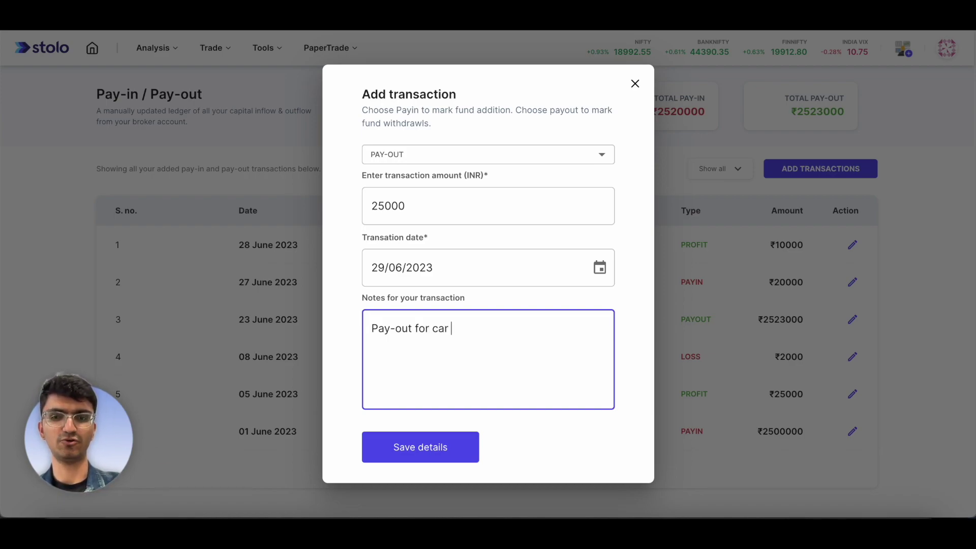
type("Downpayment")
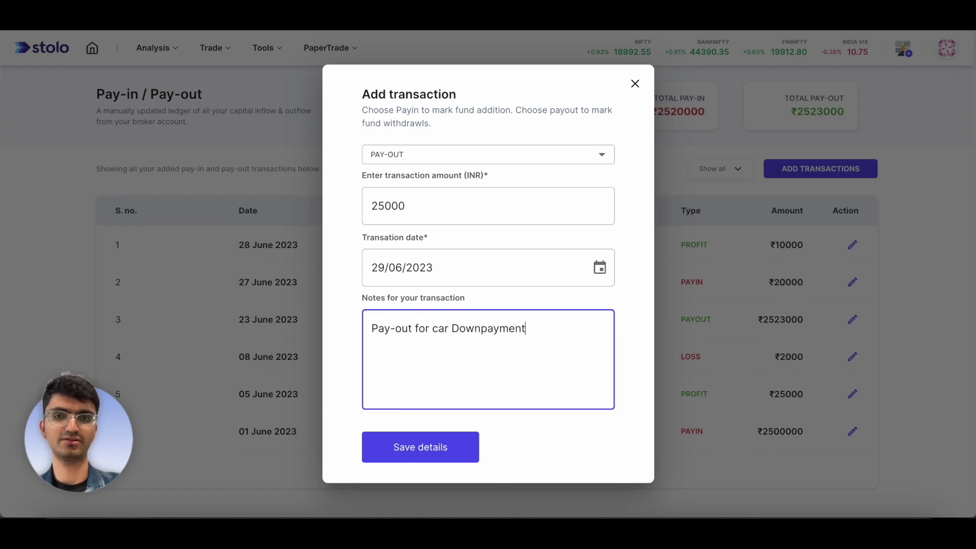
left_click(484, 329)
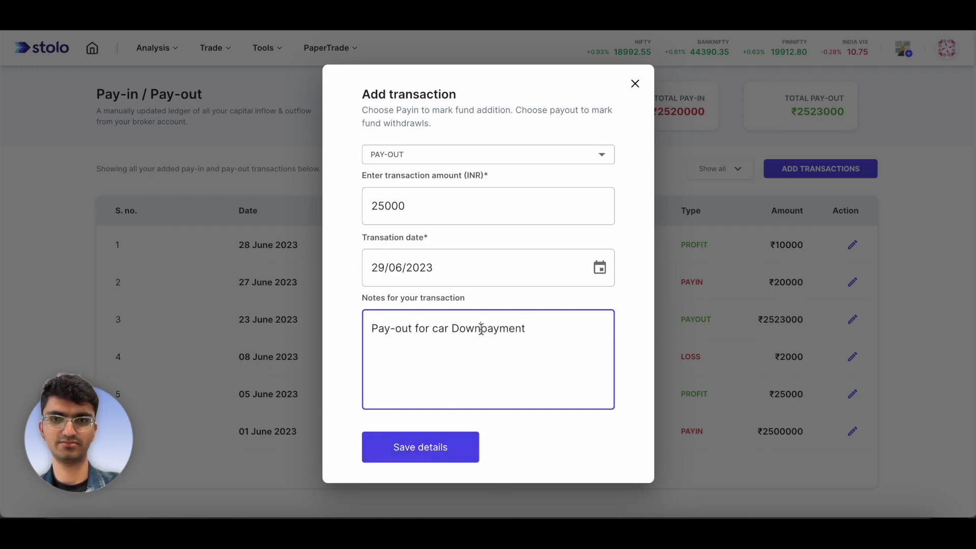
type("-")
left_click(457, 447)
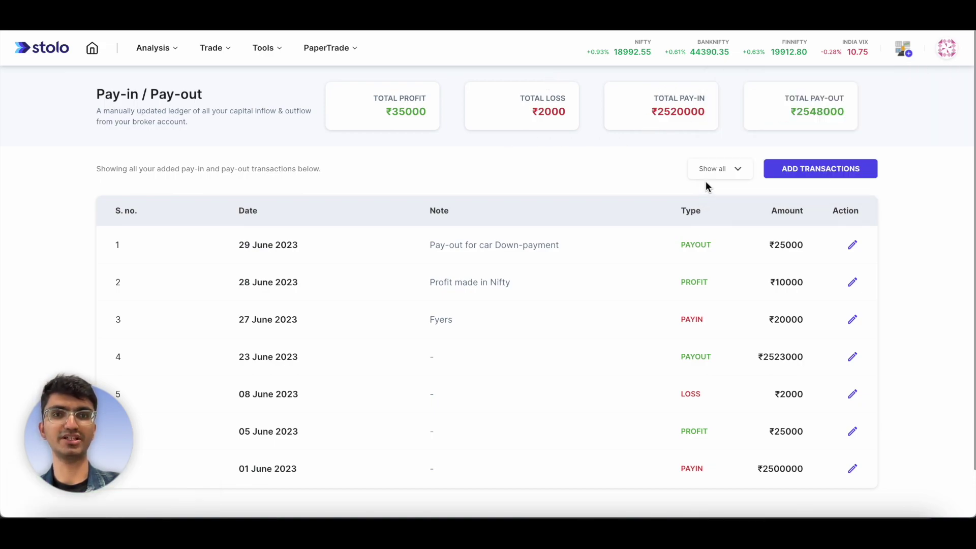
scroll(532, 257, "down", 2)
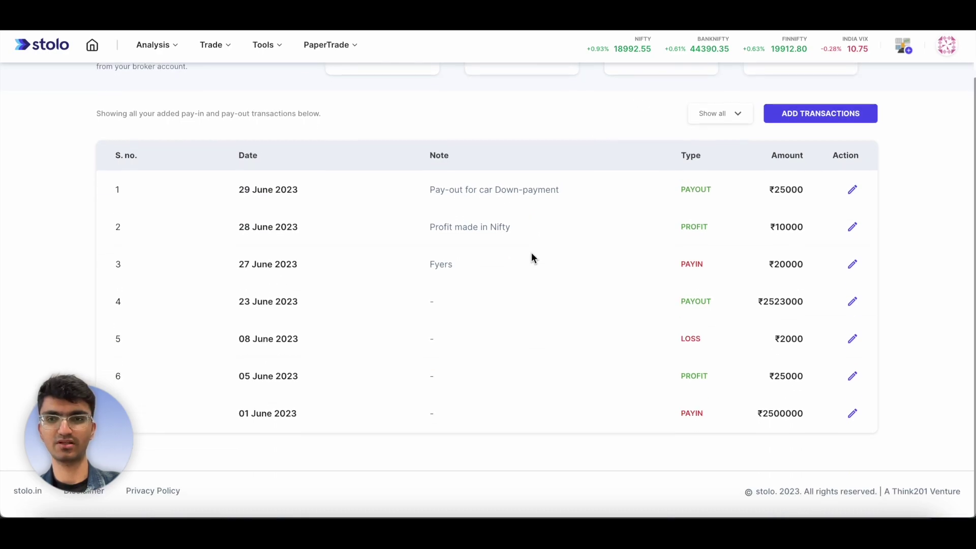